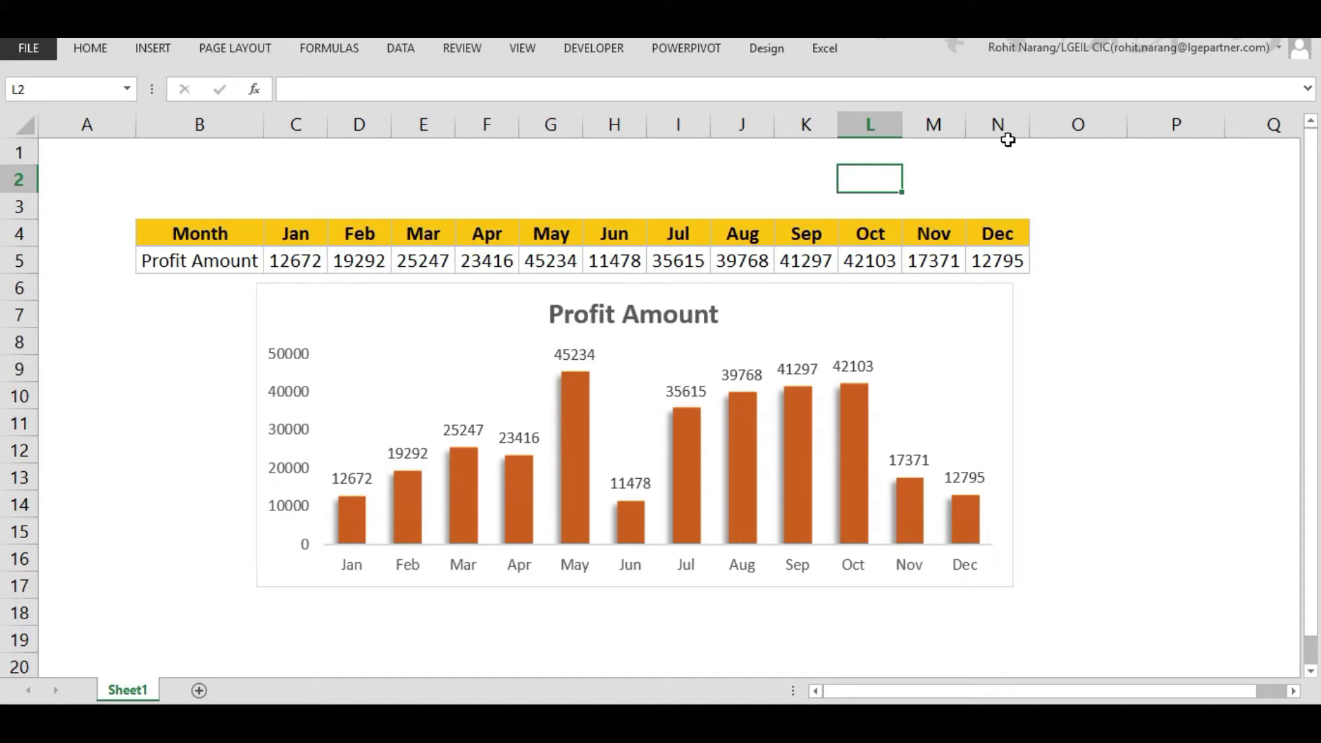
- Delete the old Profit Amount chart and select the Month/Profit Amount table B4:N5
left_click(991, 320)
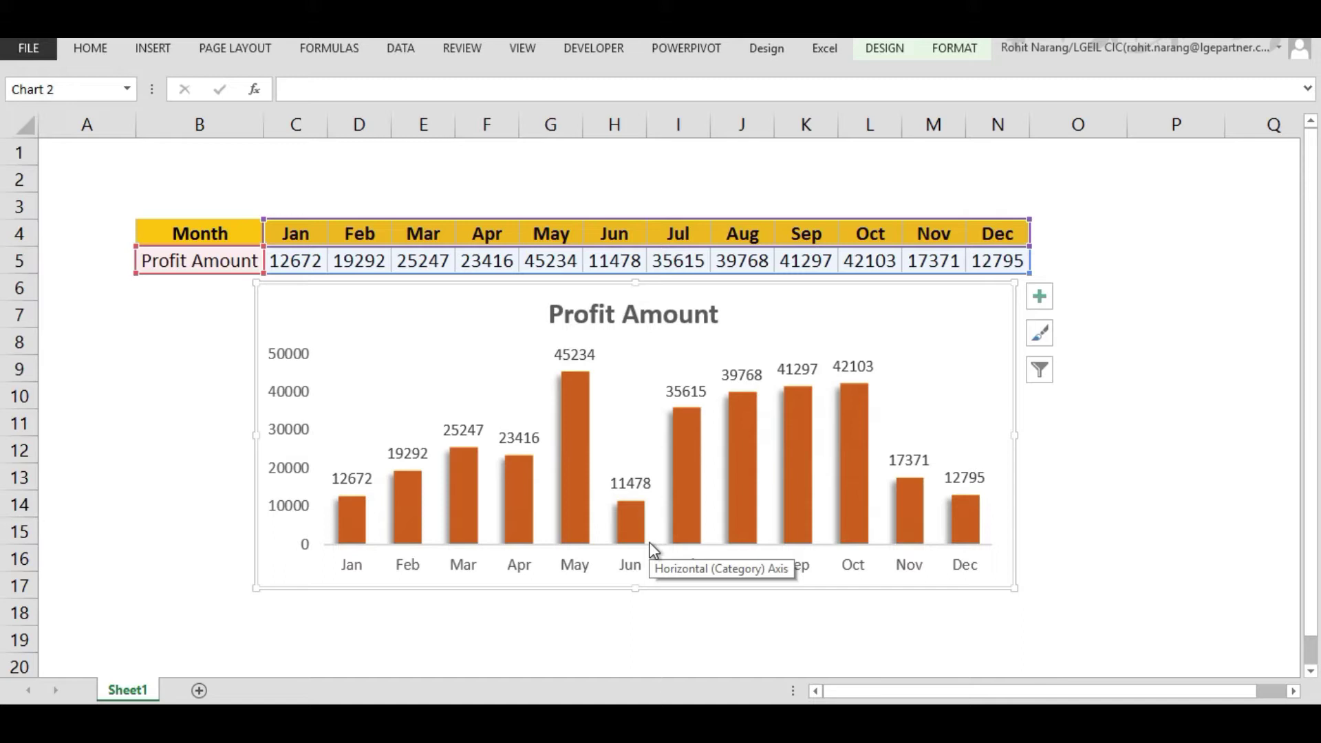
left_click(900, 326)
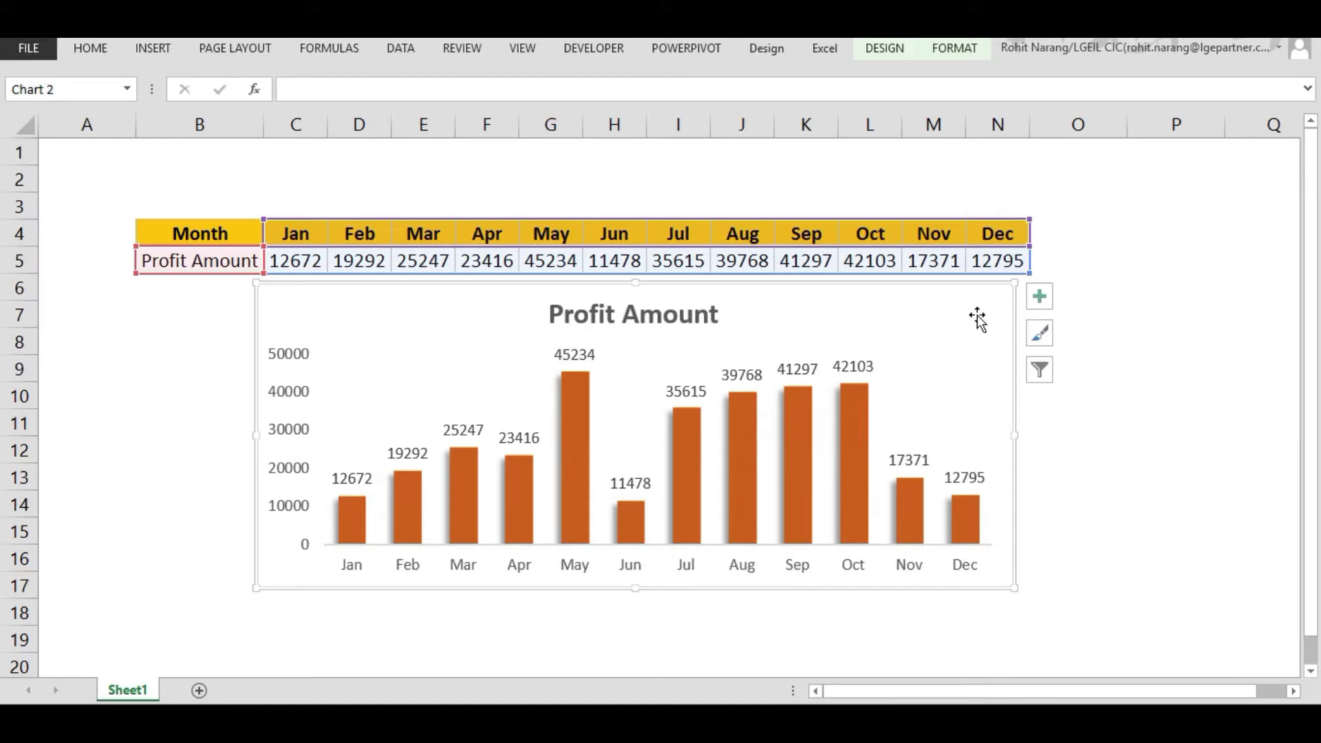
key("Delete")
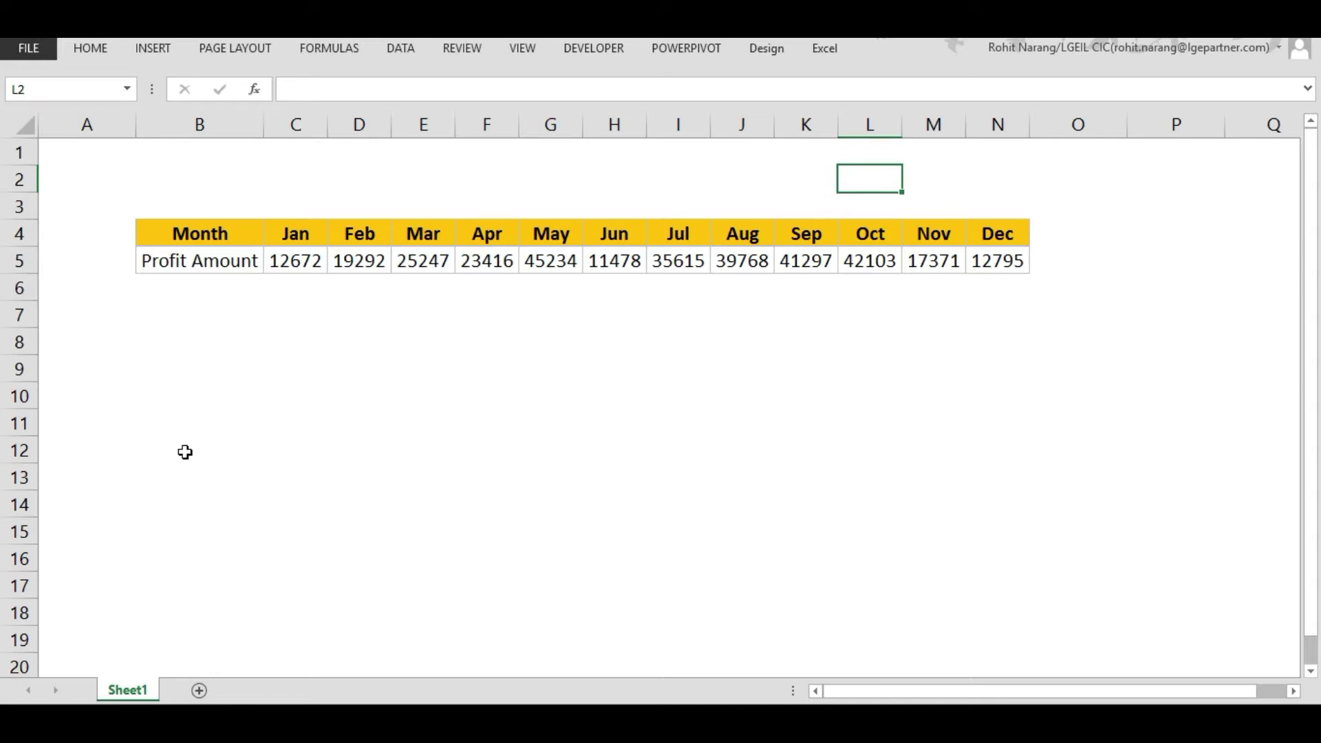
left_click_drag(210, 234, 994, 260)
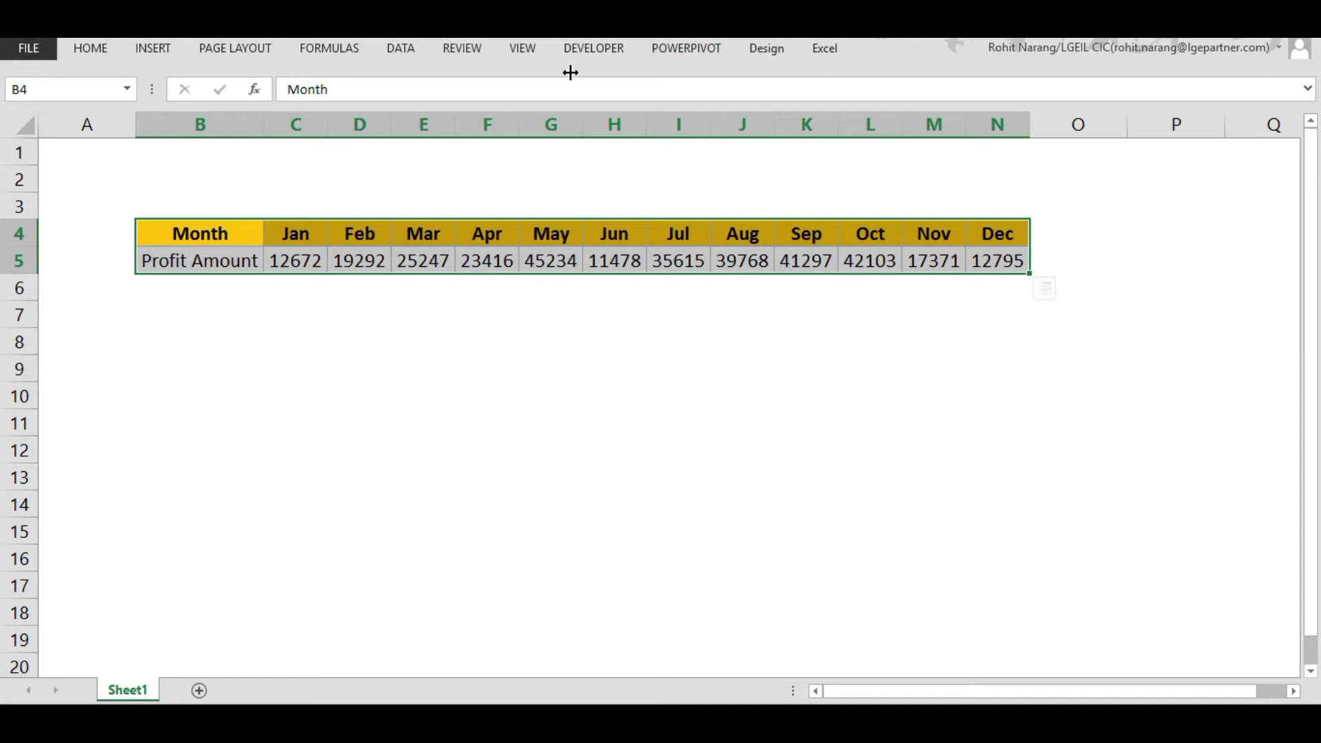
left_click(152, 53)
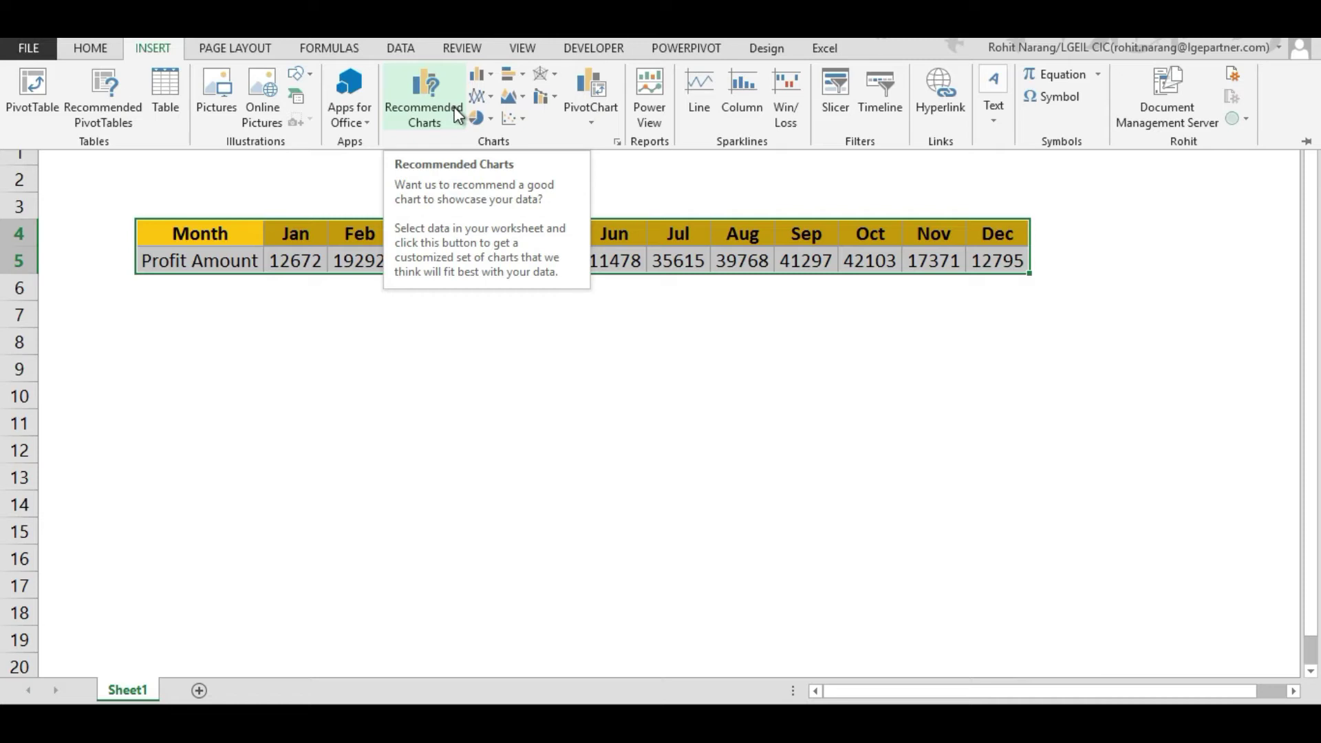
- Insert a Clustered Column chart of monthly Profit Amount from Recommended Charts
left_click(456, 115)
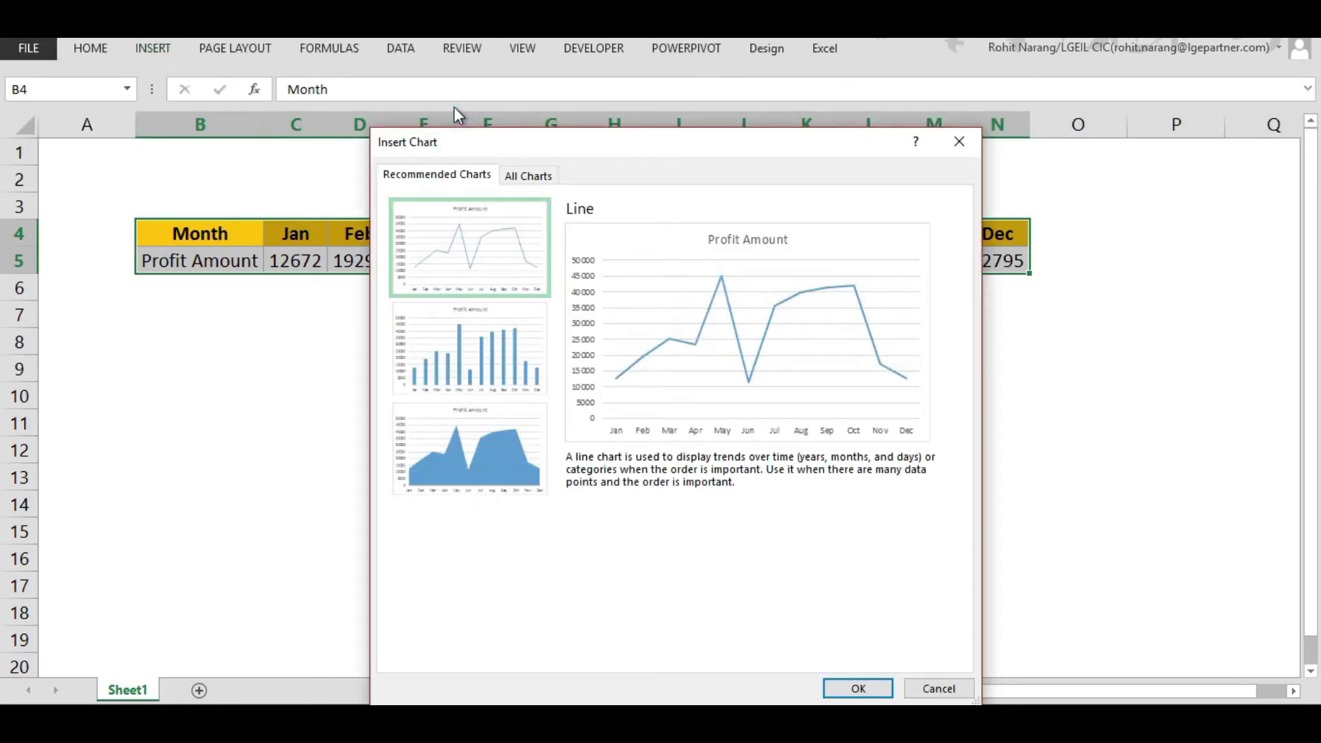
left_click(465, 374)
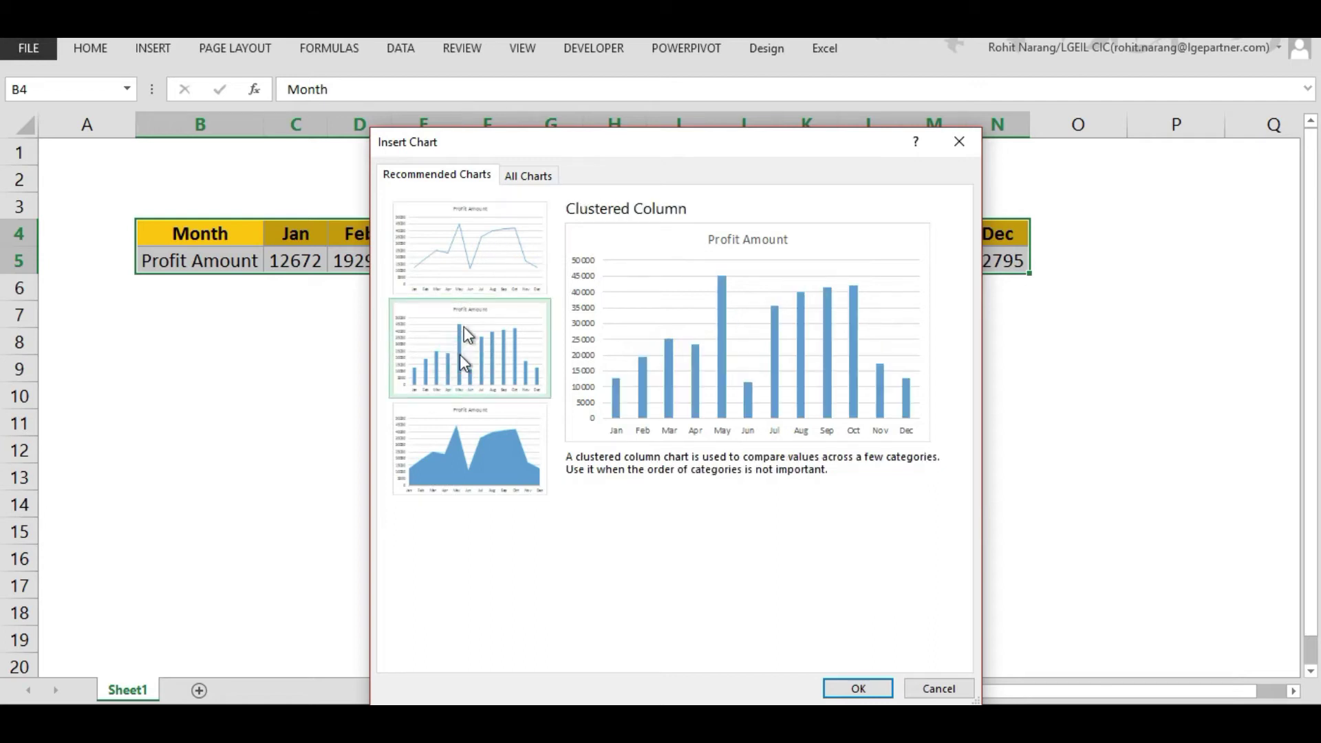
left_click(493, 221)
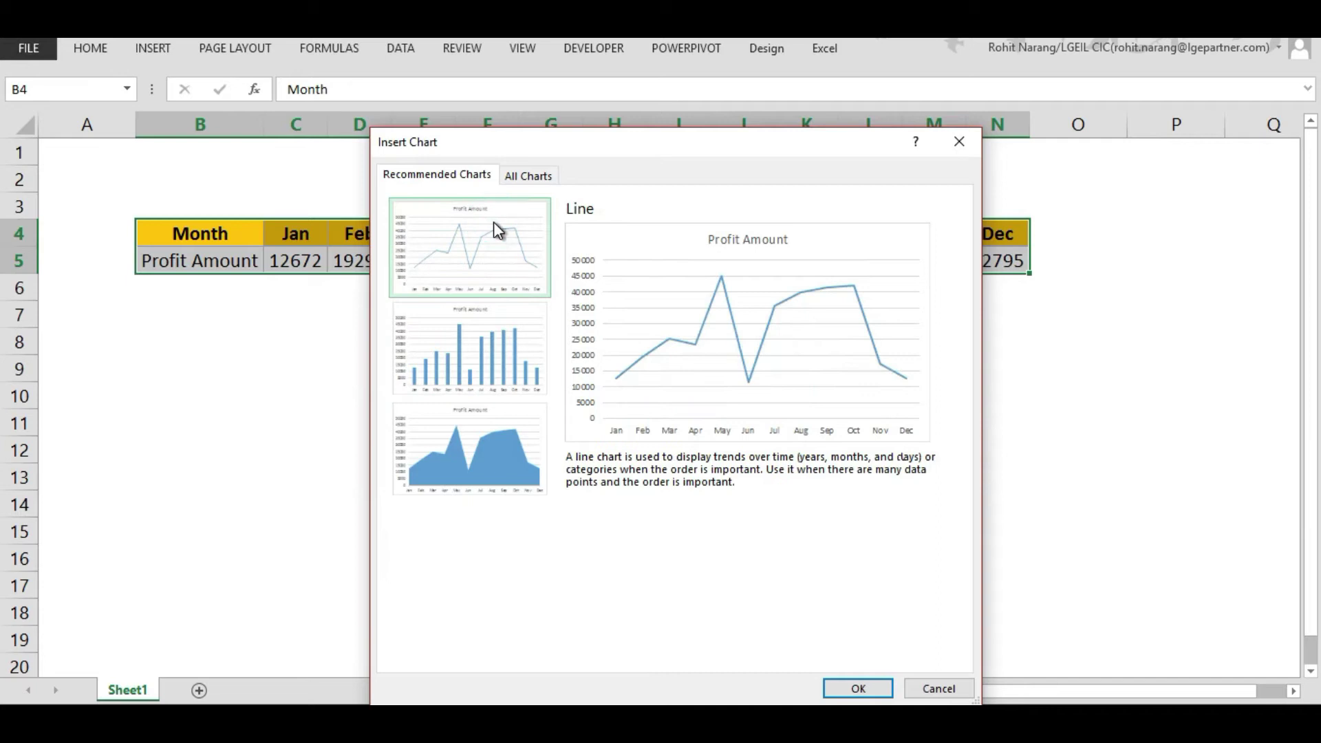
left_click(448, 353)
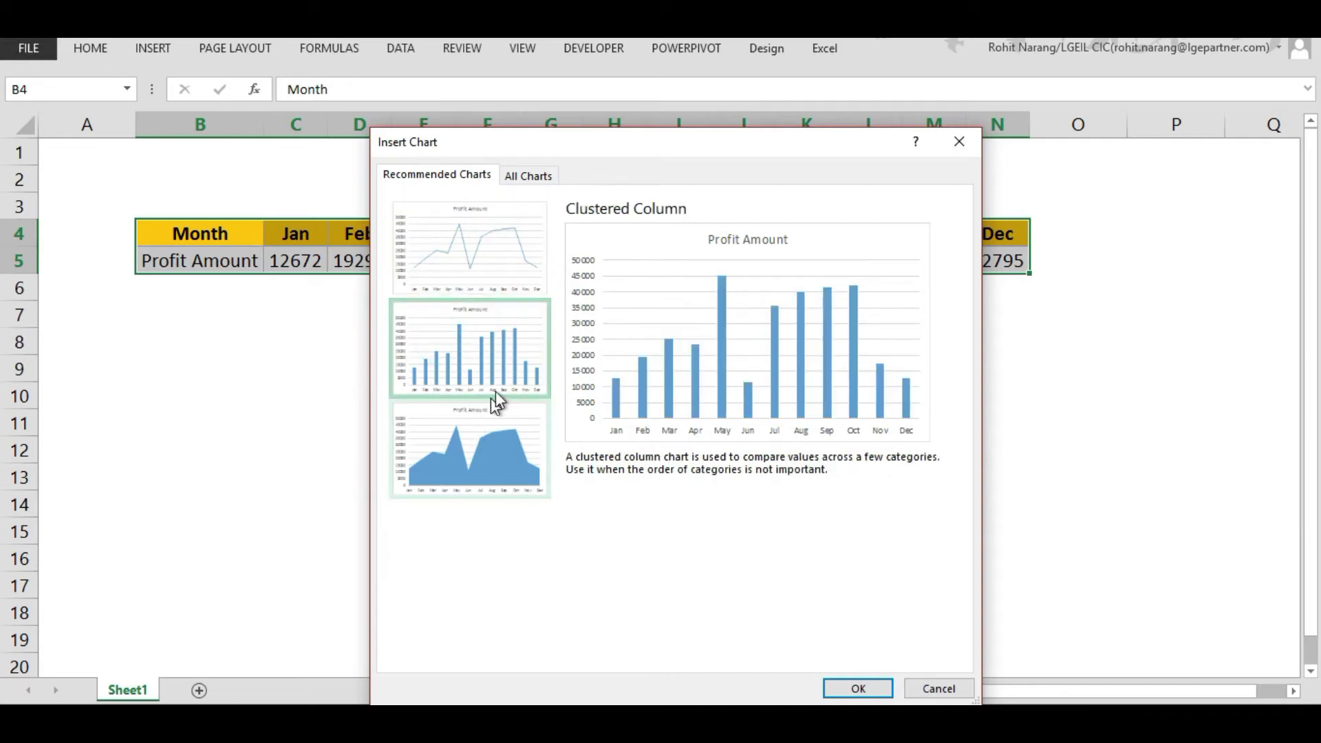
left_click(478, 442)
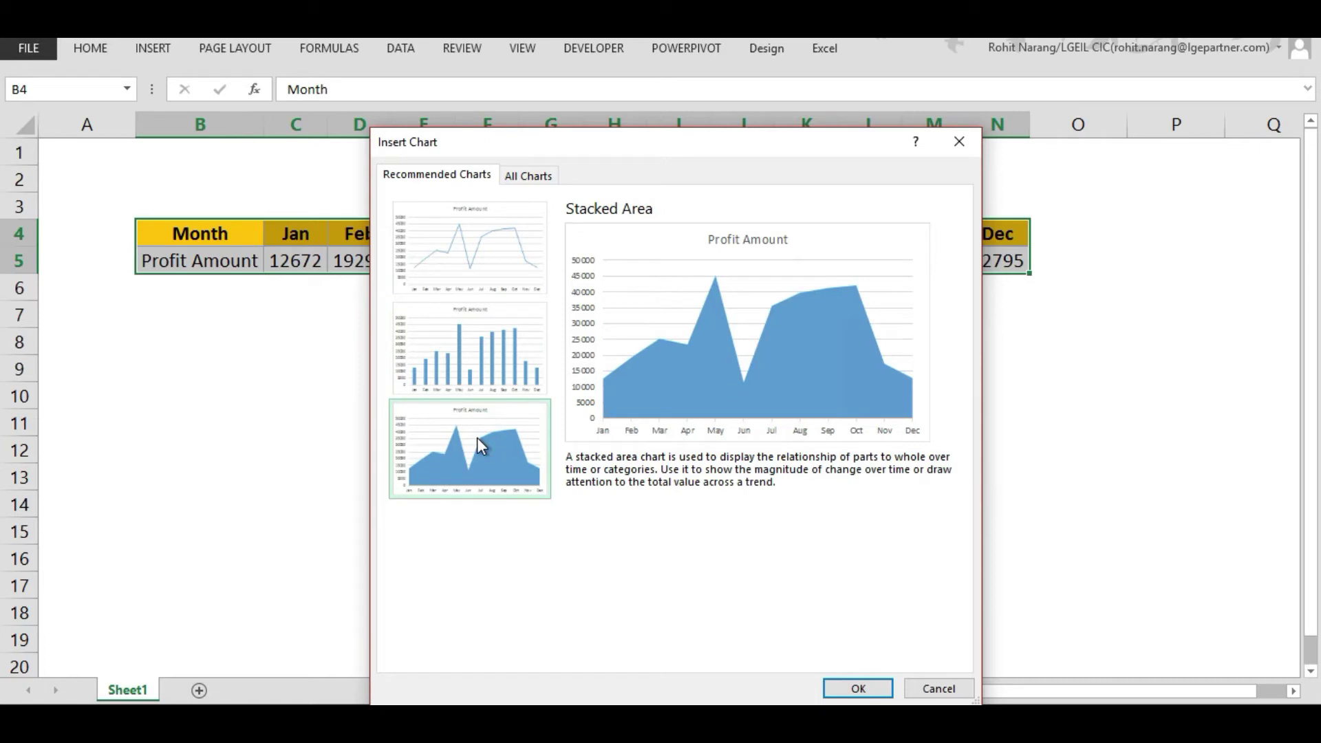
left_click(483, 351)
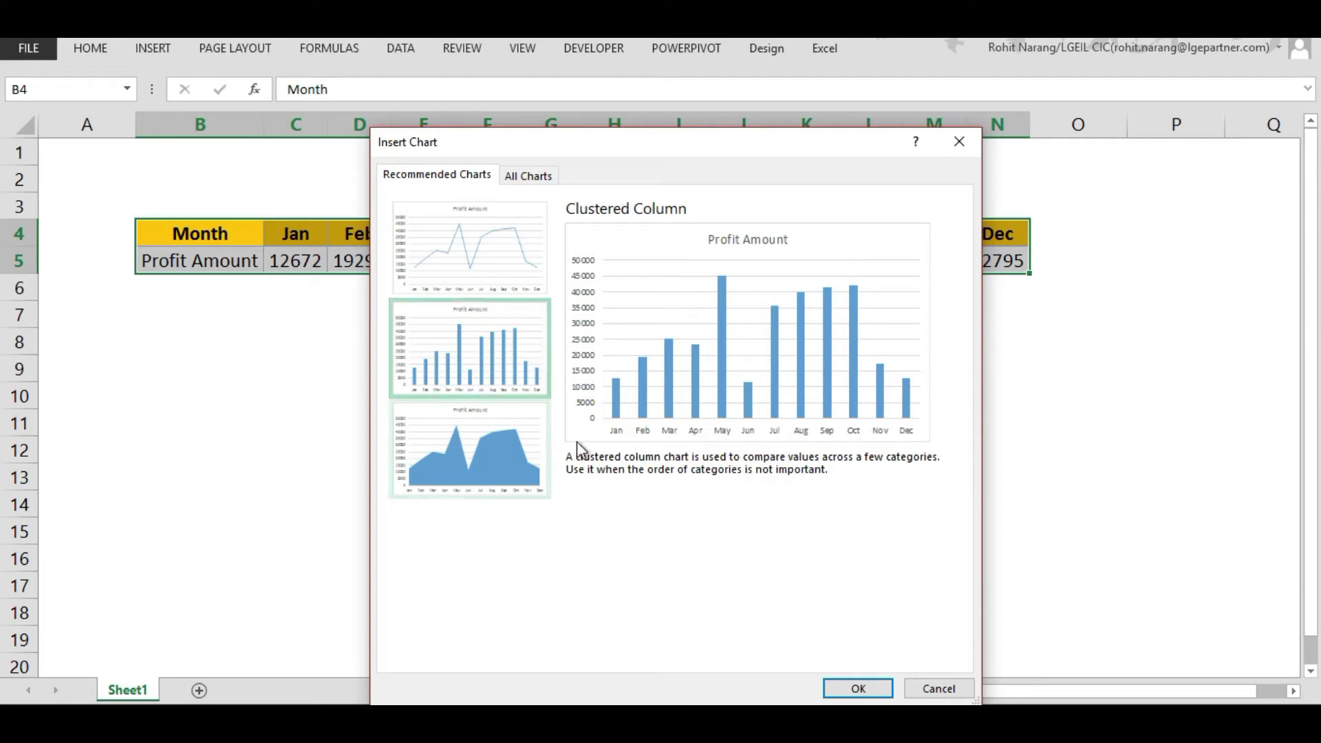
left_click(858, 690)
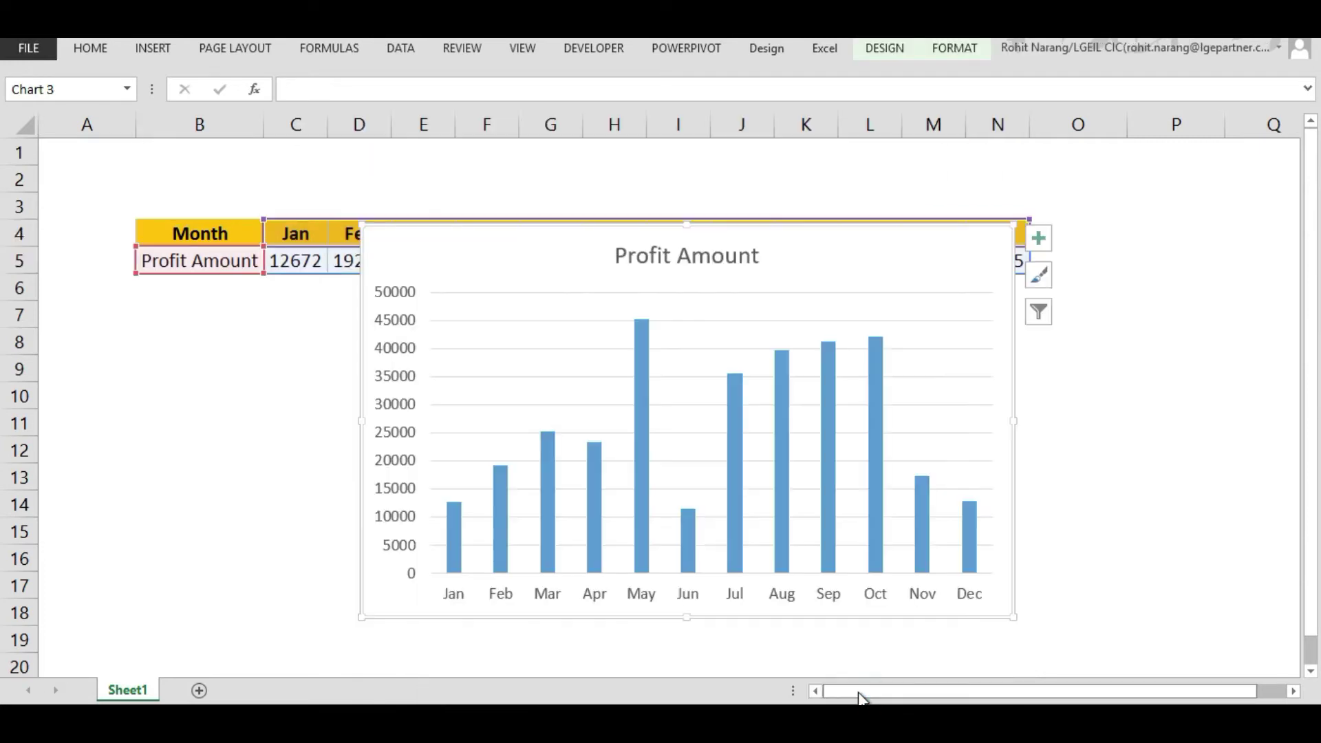
- Move the chart just below the data table and widen it to span the table
left_click_drag(557, 247, 439, 289)
left_click_drag(898, 464, 1037, 459)
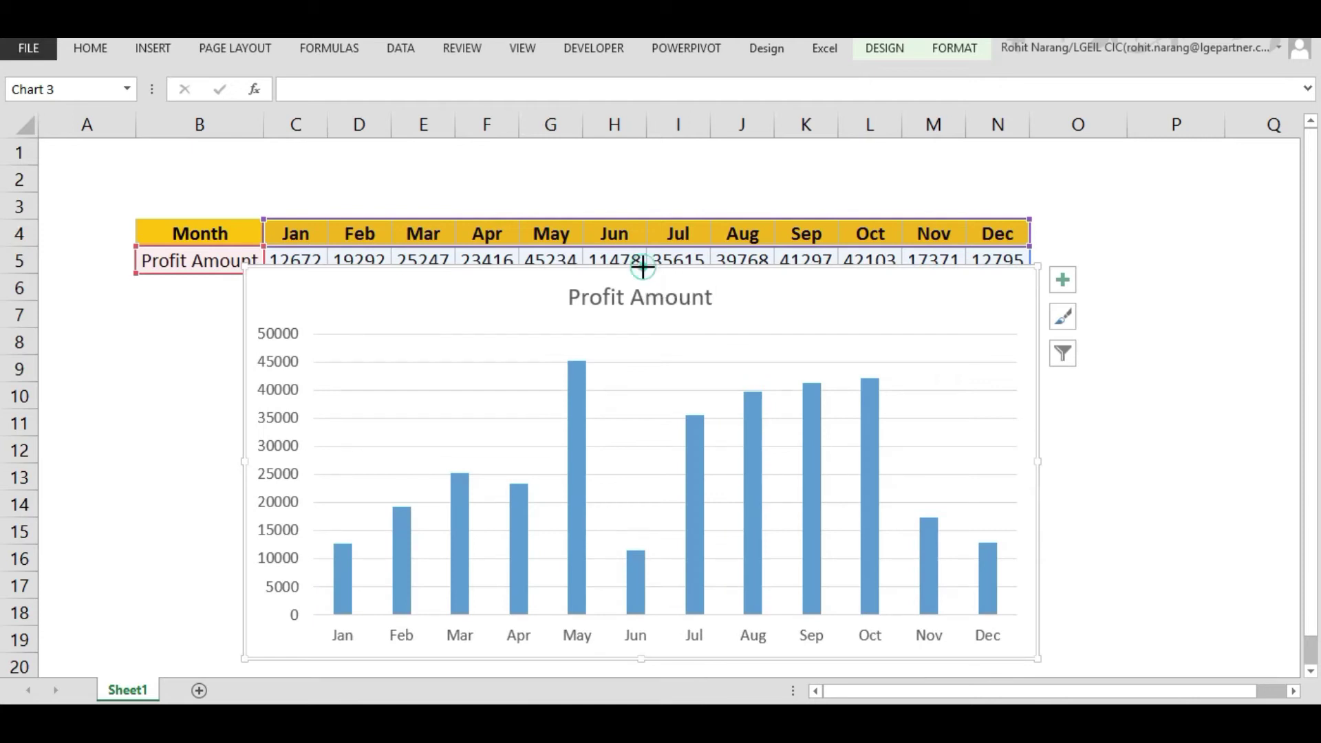
left_click_drag(644, 268, 647, 289)
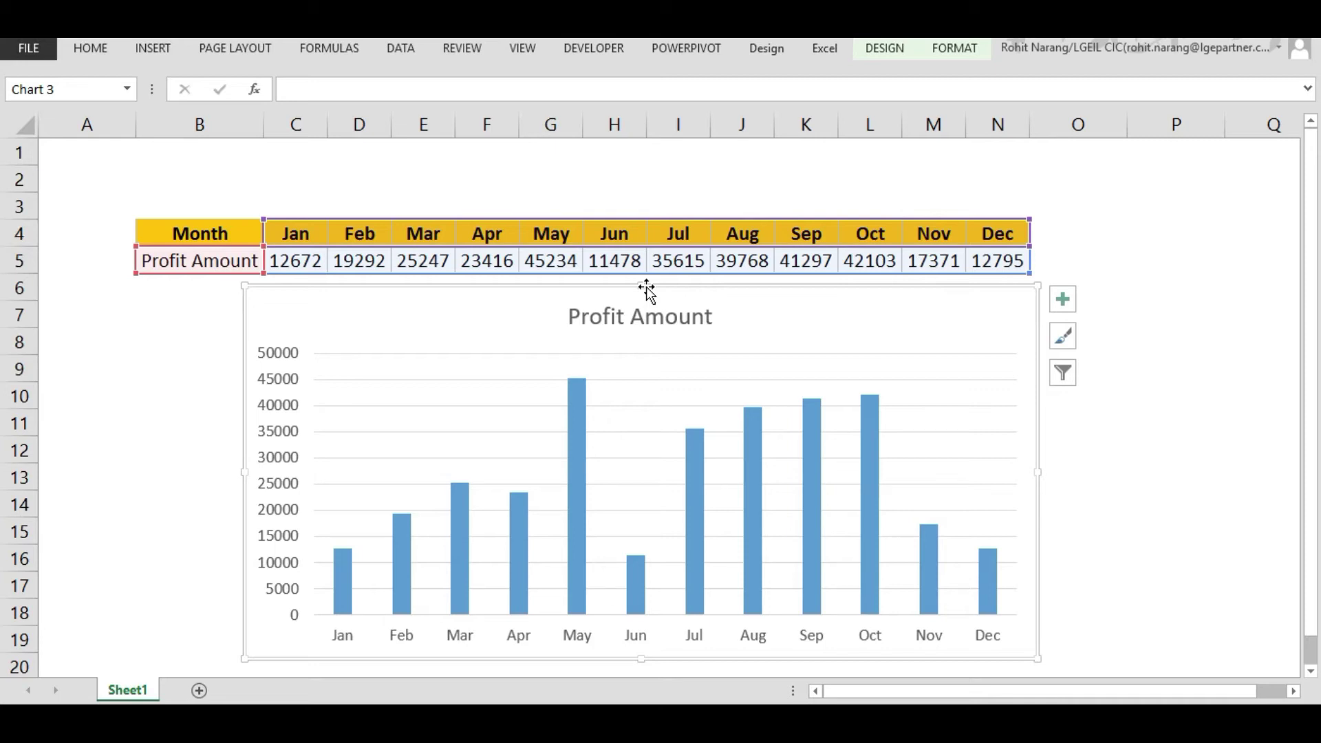
left_click(82, 466)
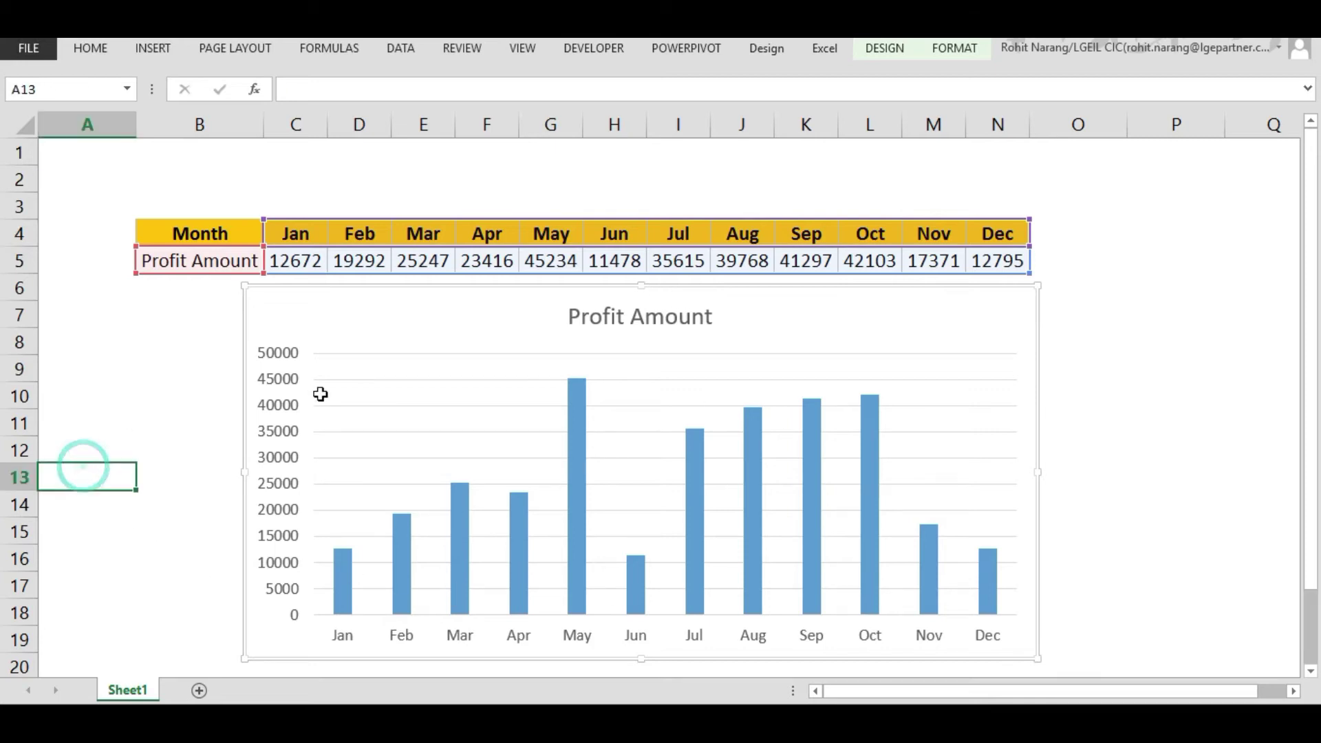
left_click(430, 300)
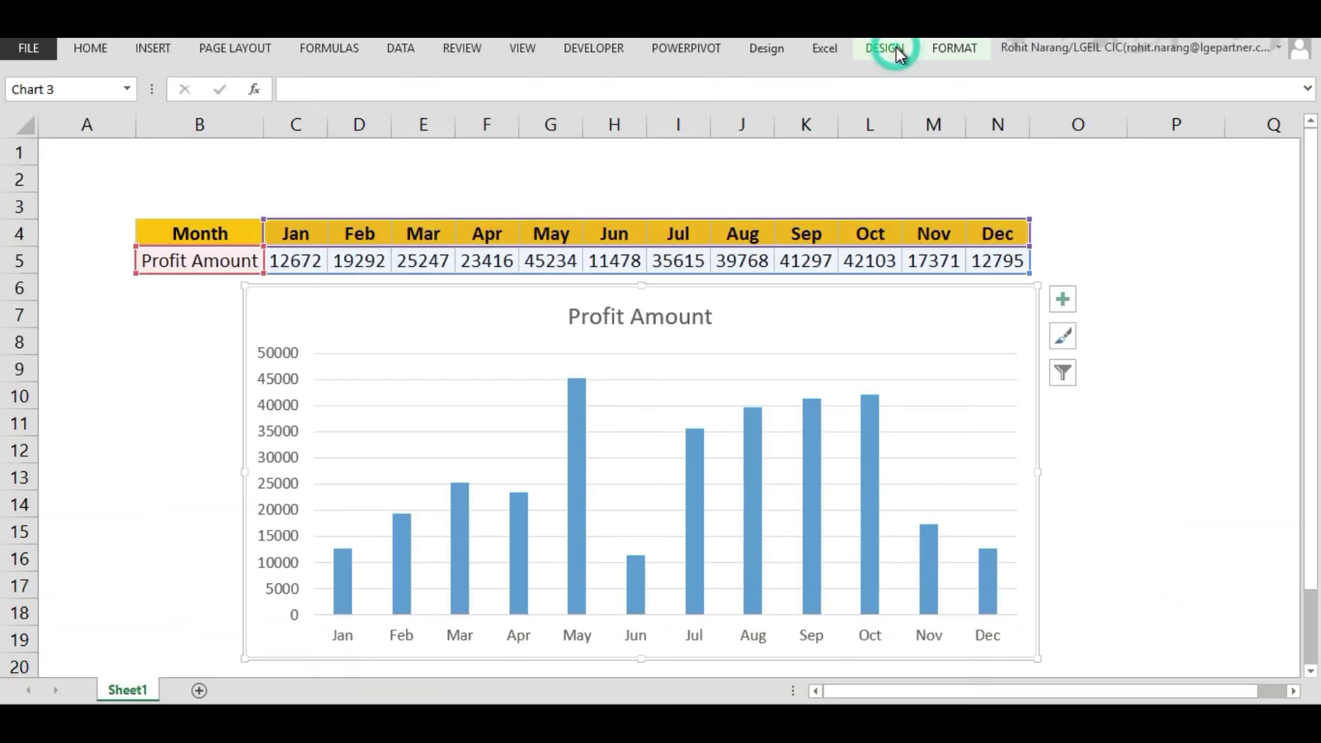
- Apply chart Style 16 for a bold title and shaded gradient columns
left_click(894, 50)
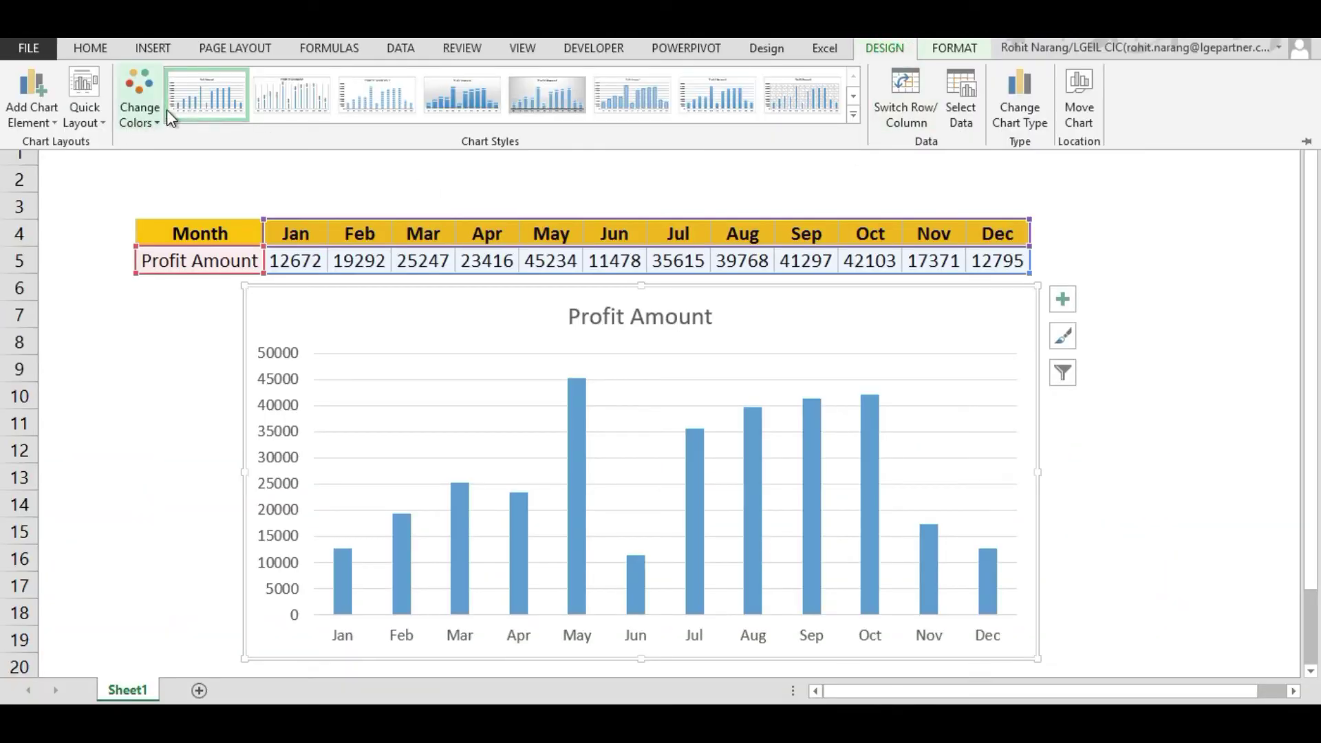
left_click(853, 116)
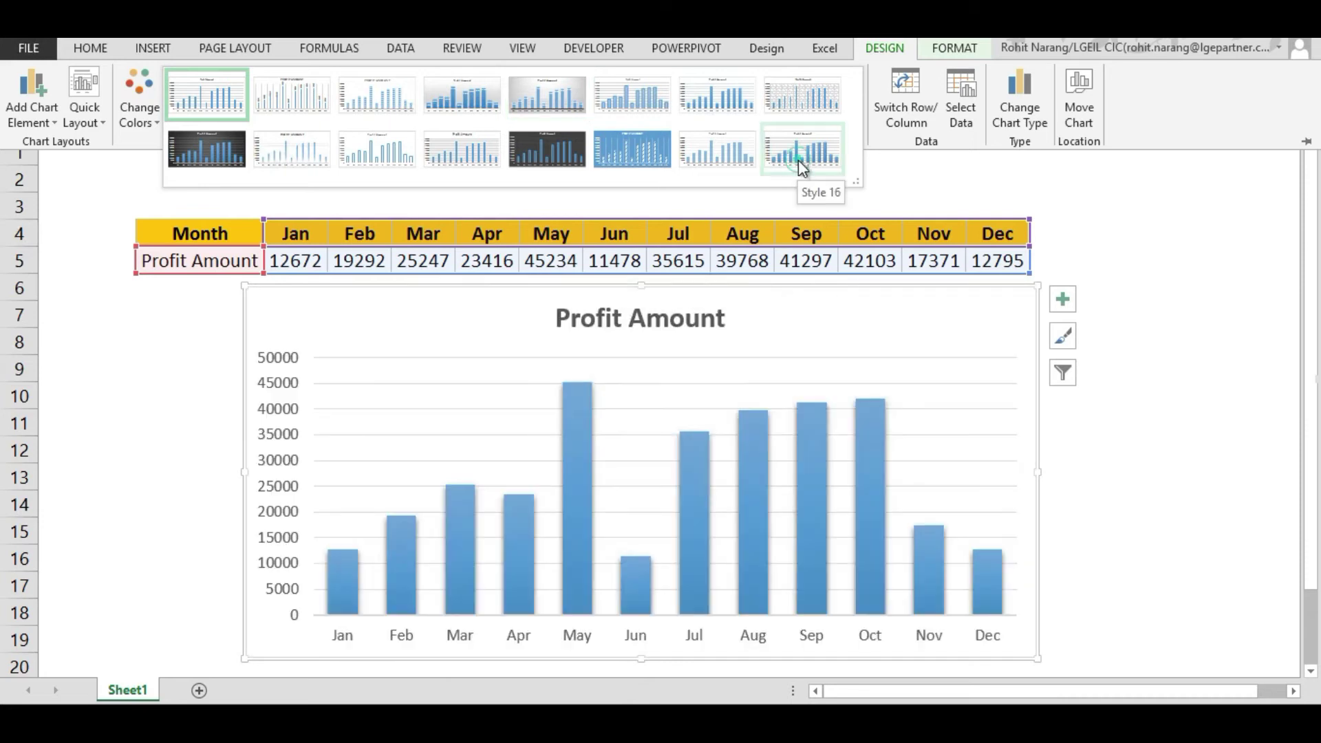
left_click(798, 159)
left_click(798, 159)
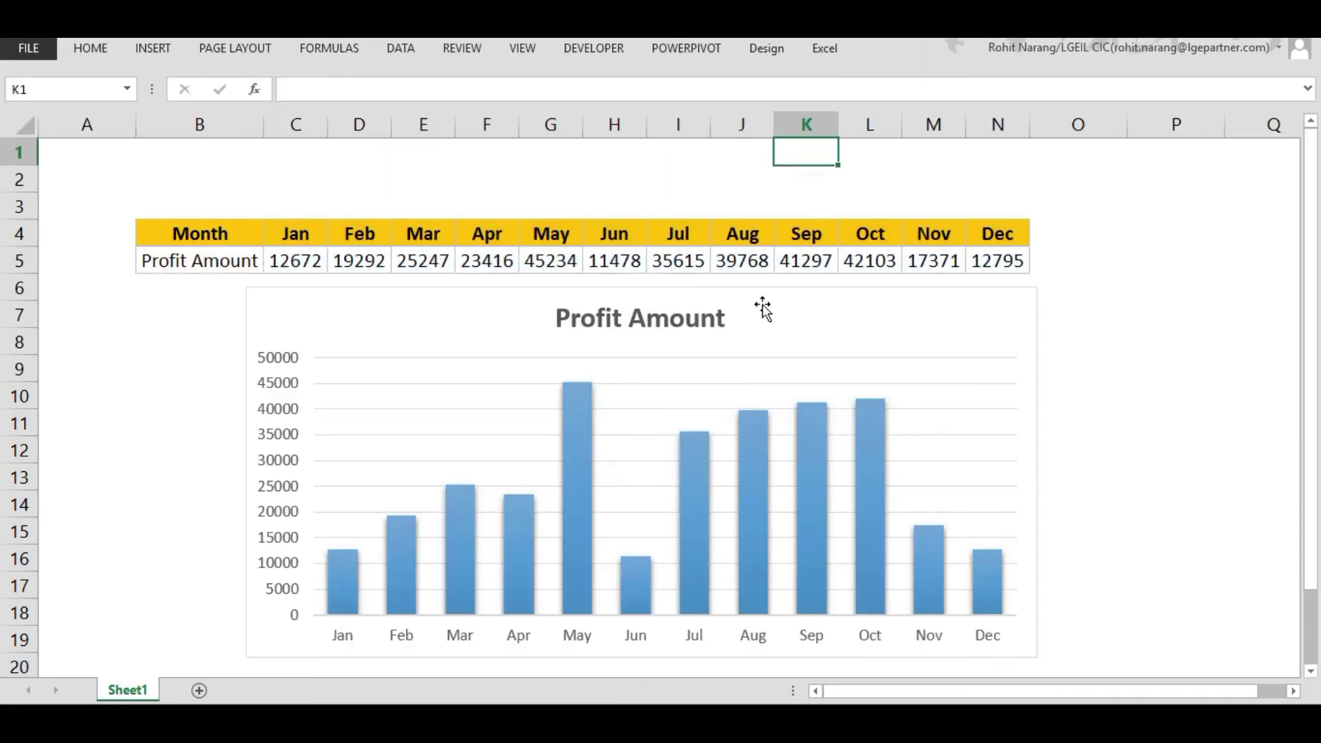
left_click(845, 297)
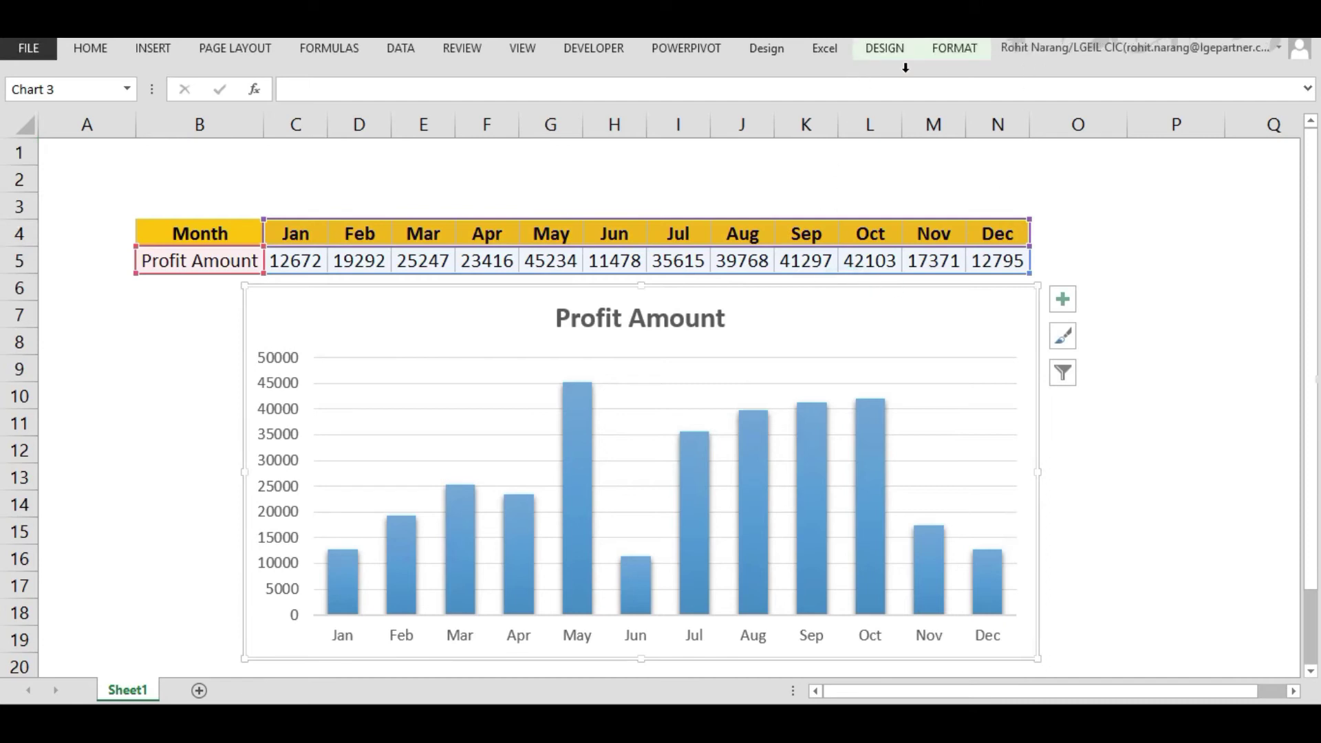
- Change the chart colours to the orange Colorful palette
left_click(887, 48)
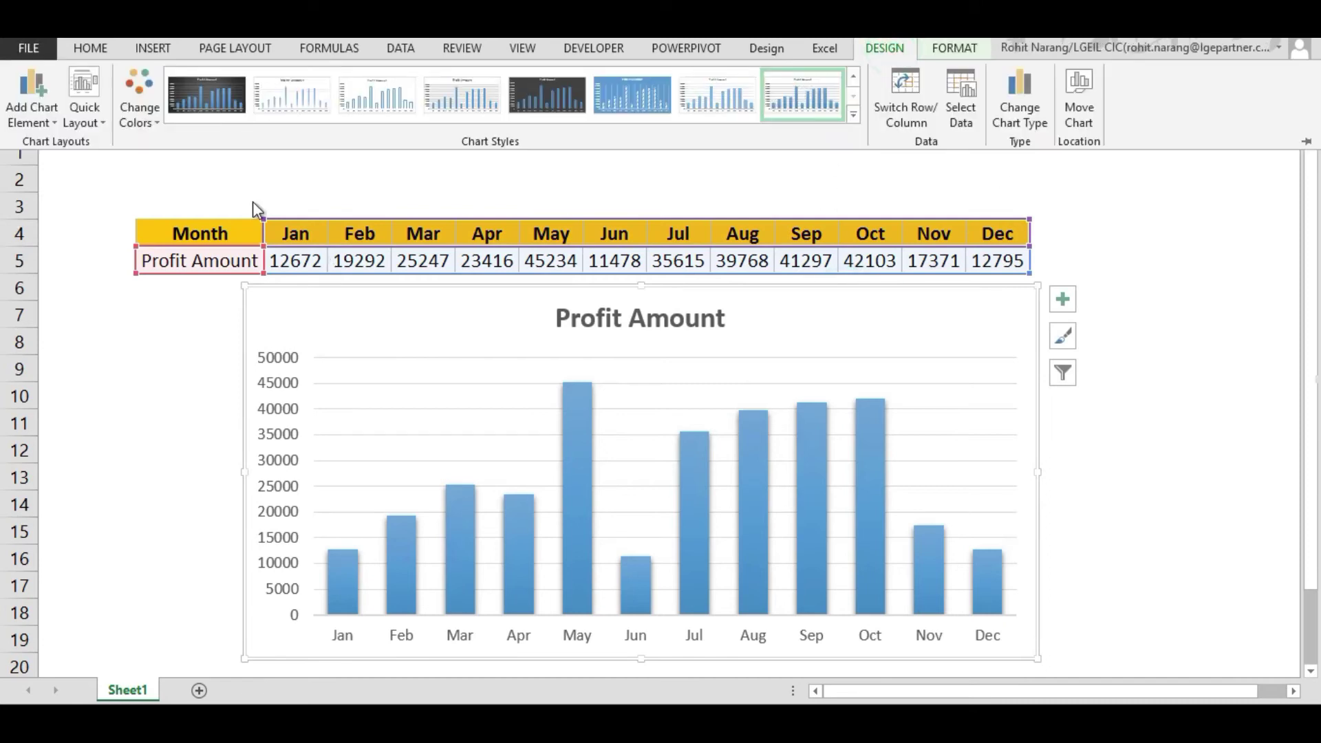
left_click(140, 116)
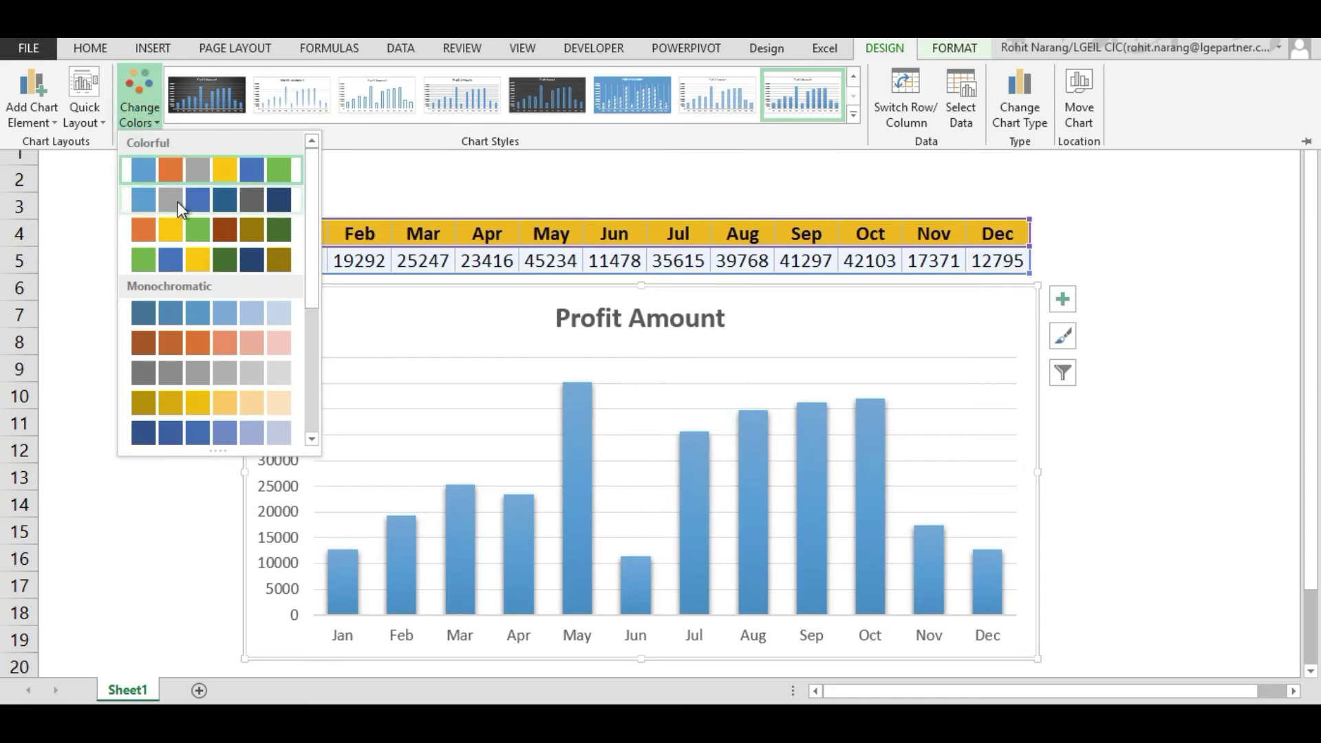
left_click(204, 234)
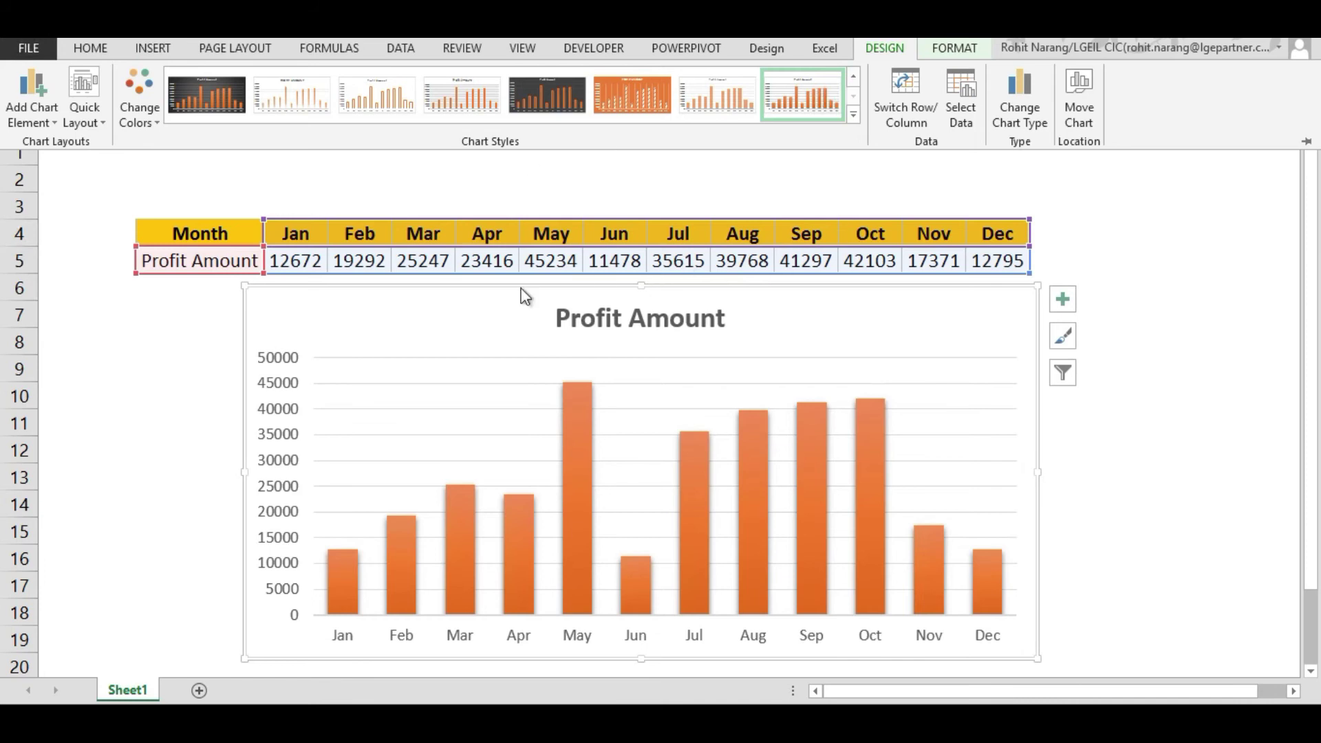
left_click(572, 436)
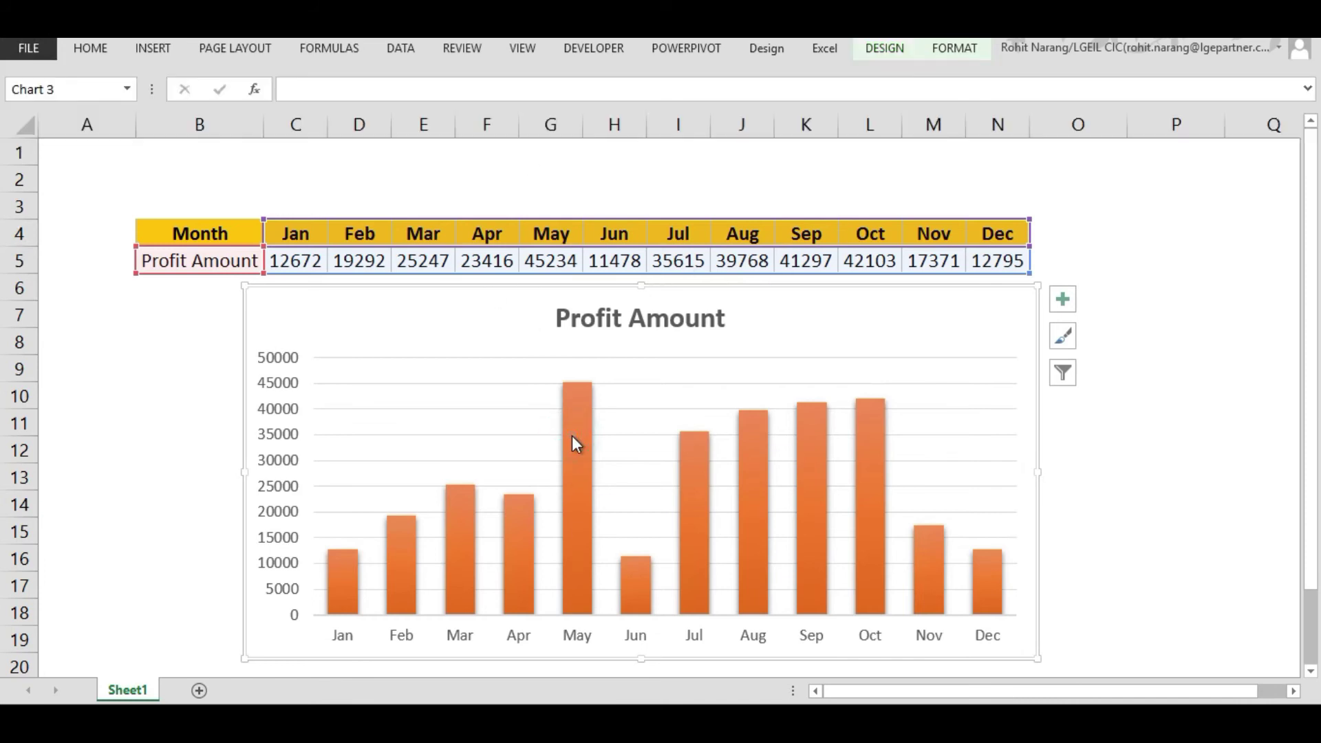
- Add data labels showing each month's profit value on the Profit Amount columns
left_click(572, 435)
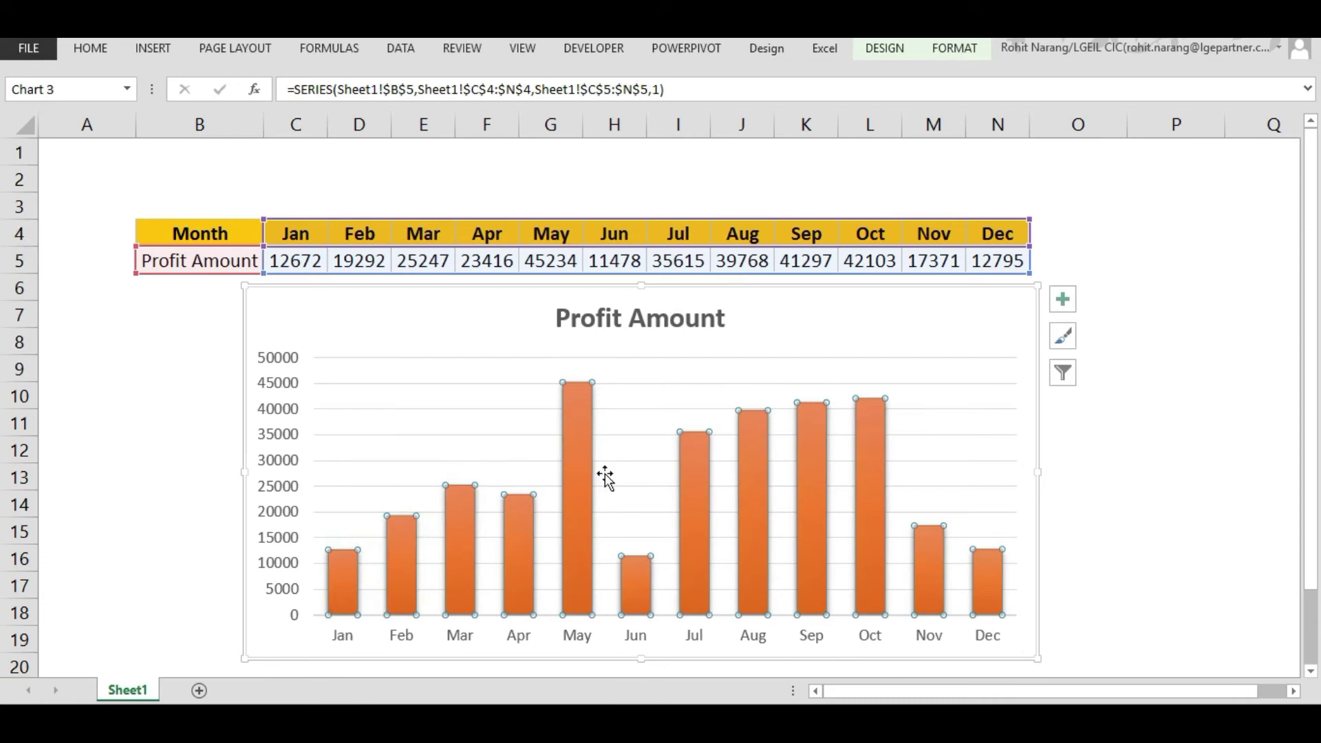
left_click(582, 469)
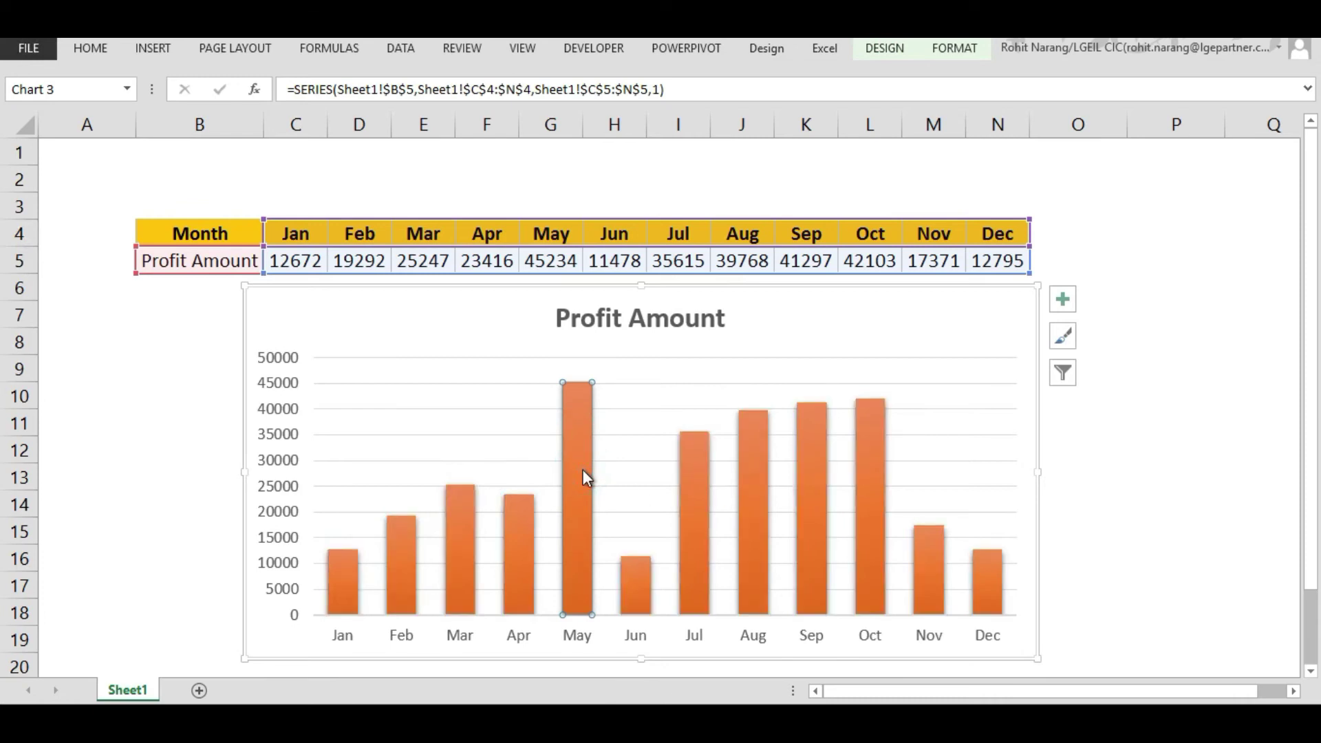
right_click(583, 471)
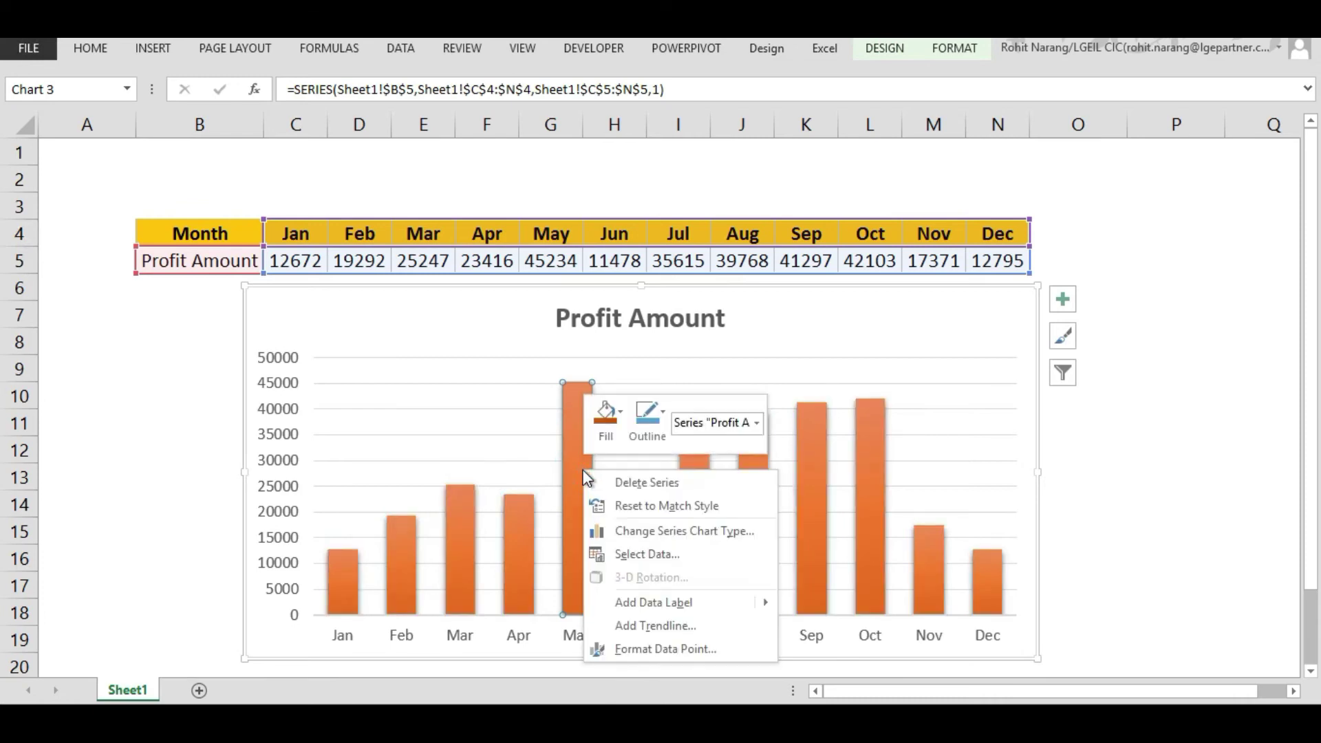
left_click(214, 412)
left_click(209, 408)
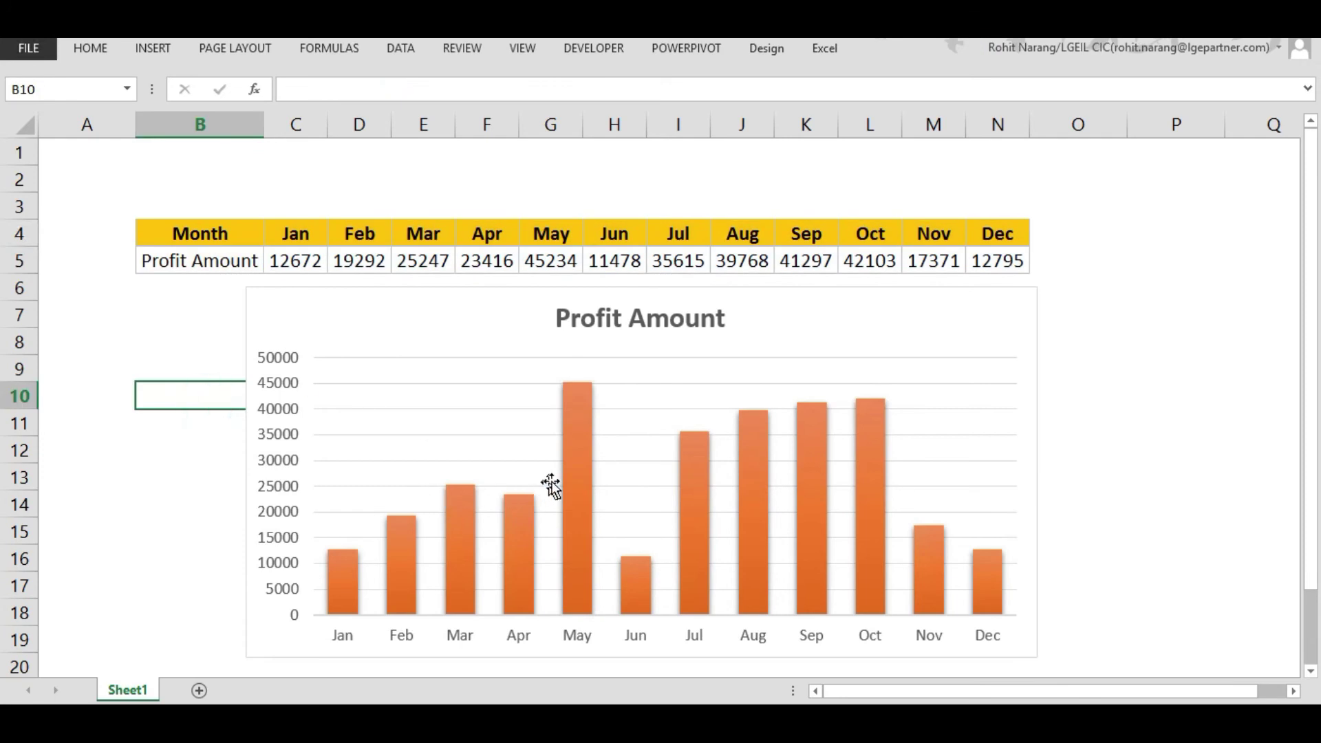
left_click(573, 469)
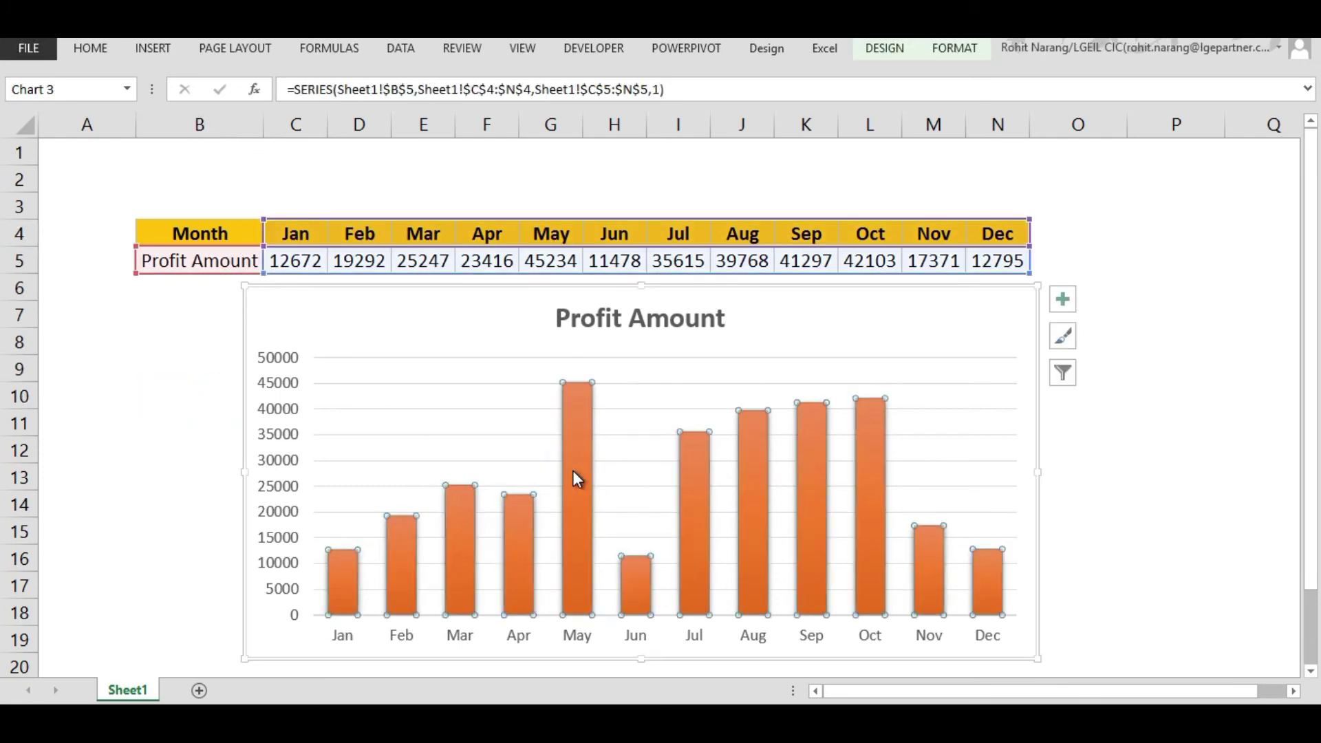
right_click(575, 478)
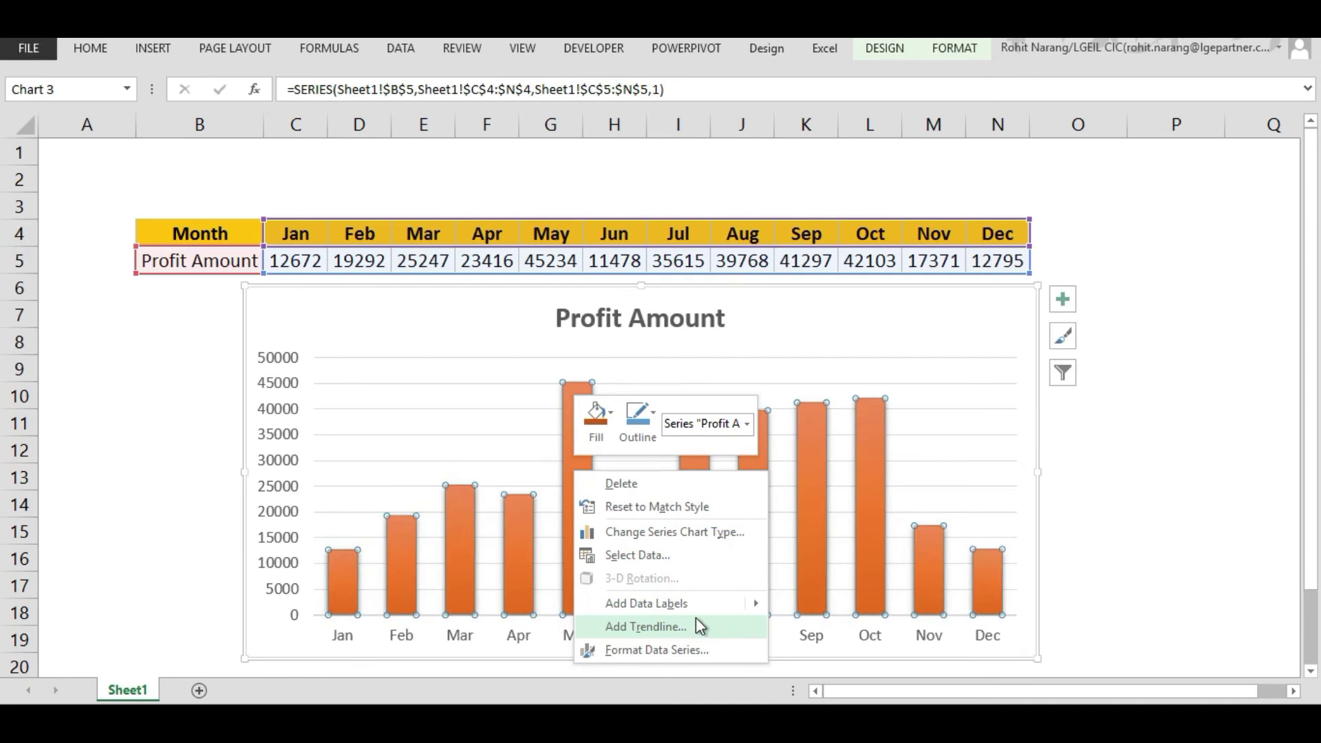
mouse_move(646, 604)
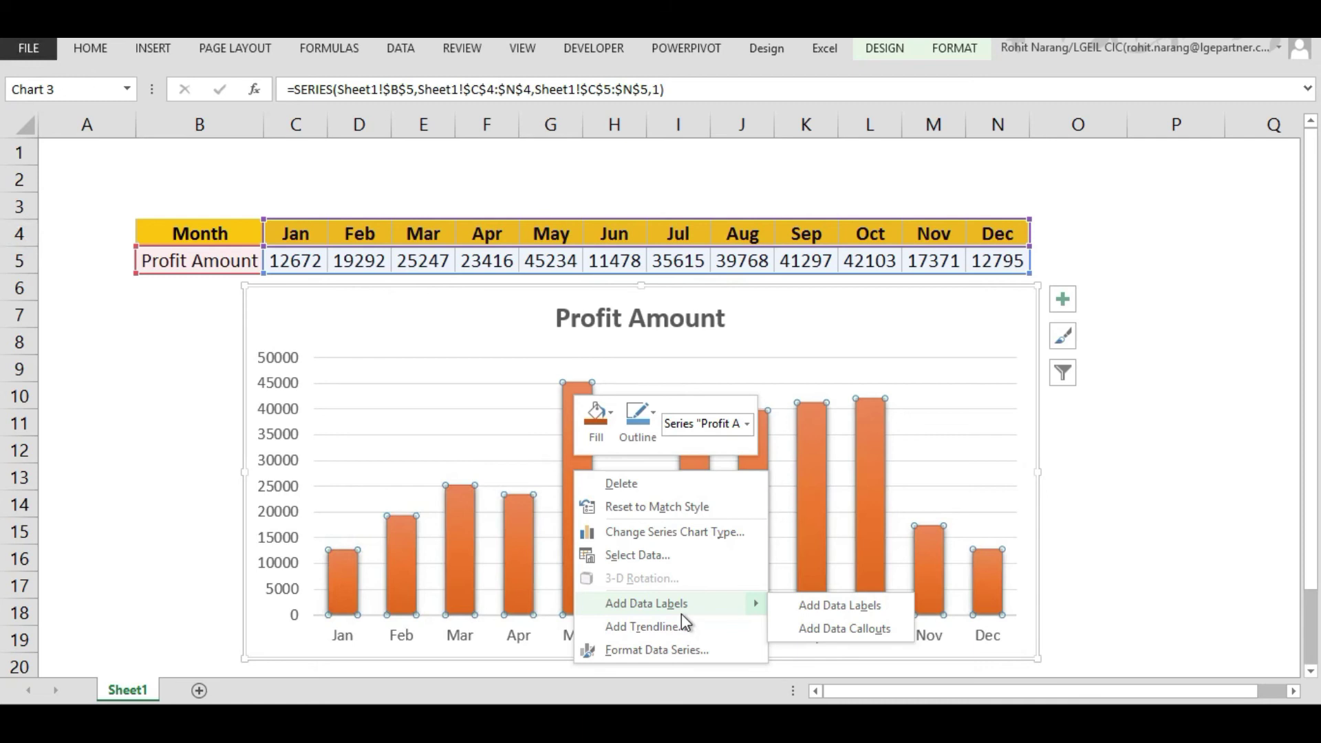
left_click(681, 614)
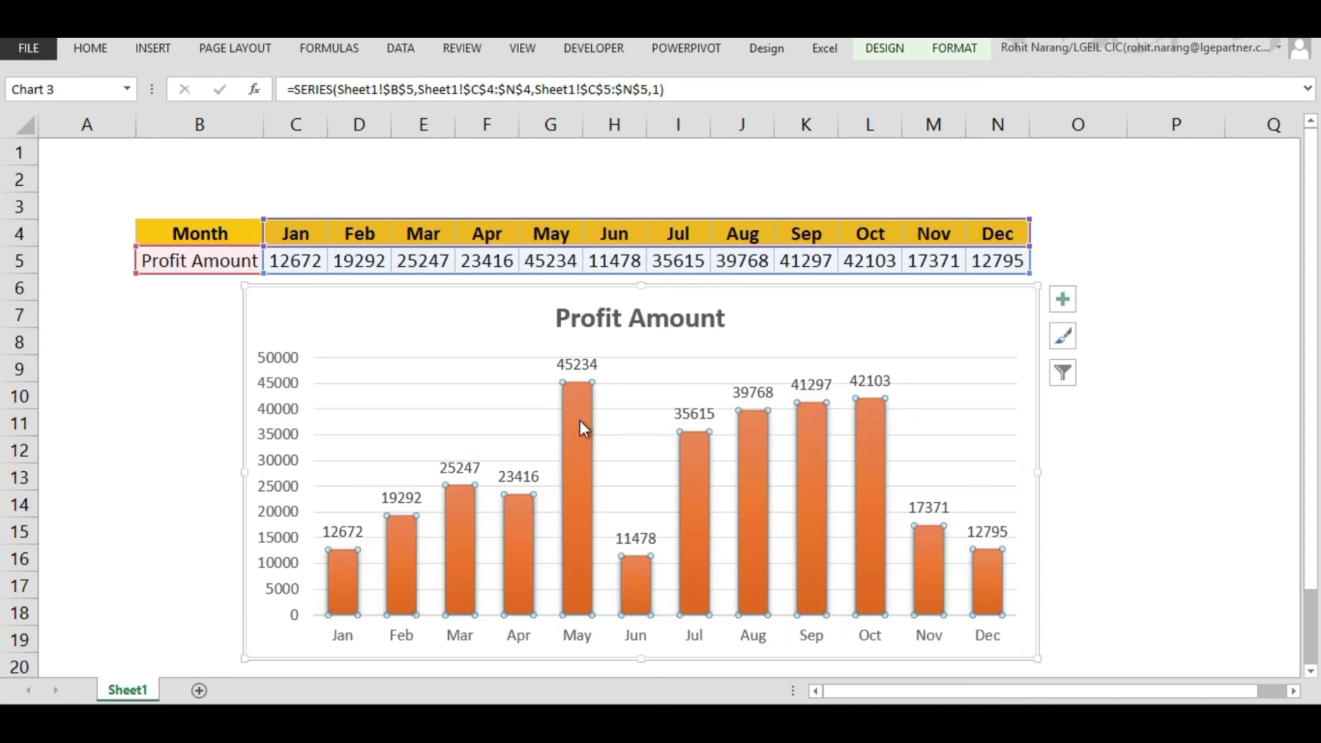
- Delete the chart's horizontal gridlines
left_click(401, 390)
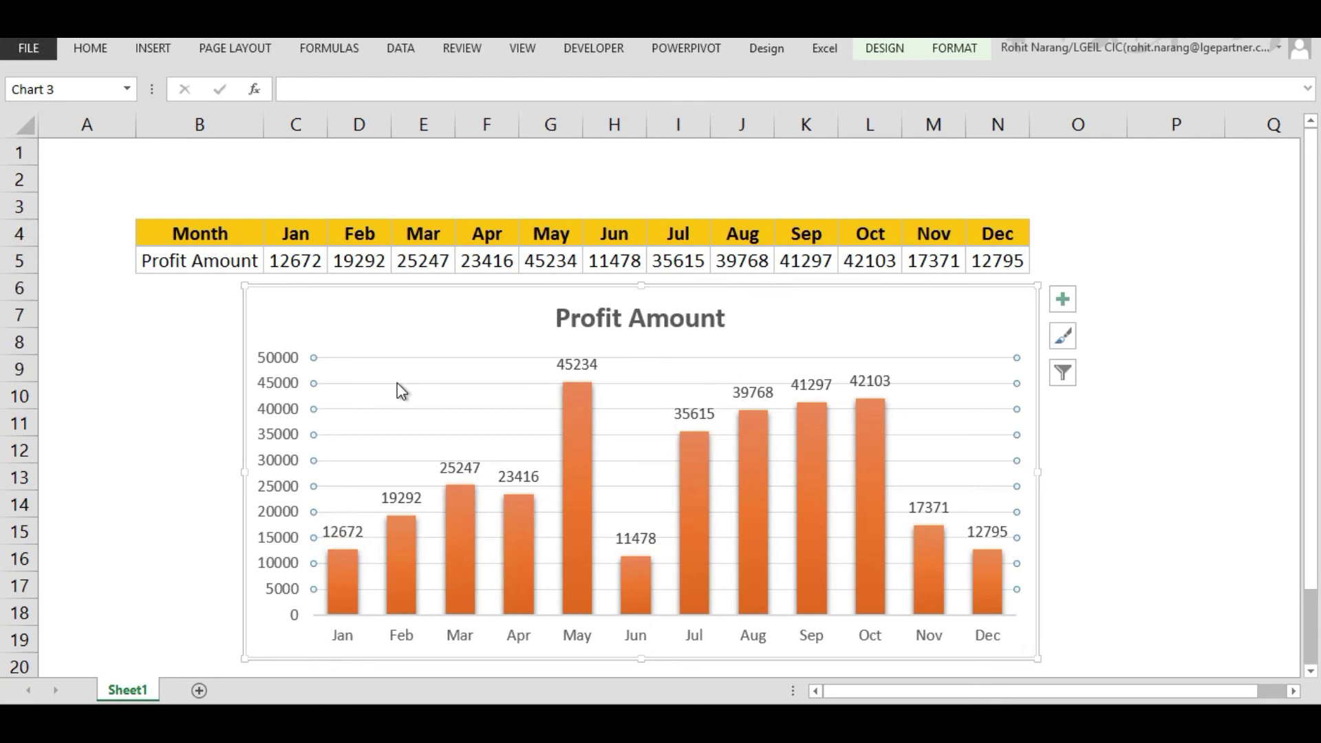
right_click(401, 390)
left_click(411, 392)
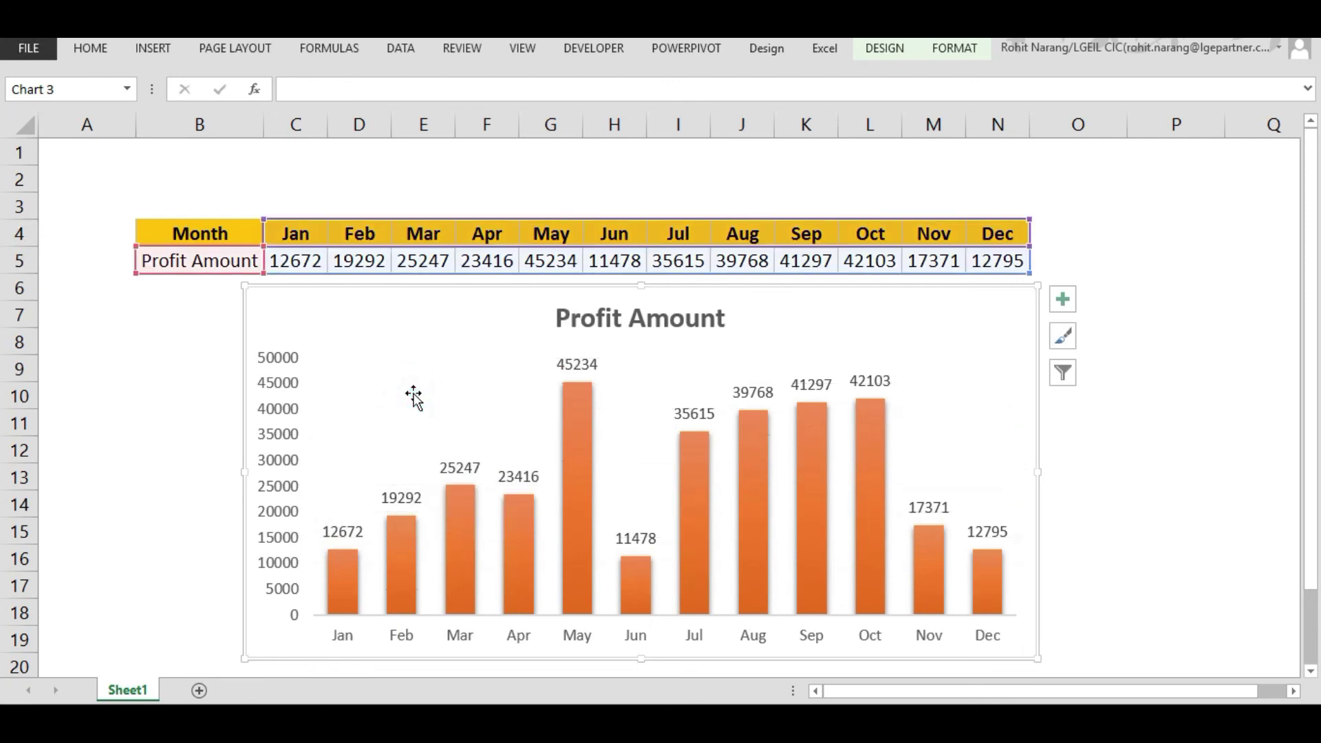